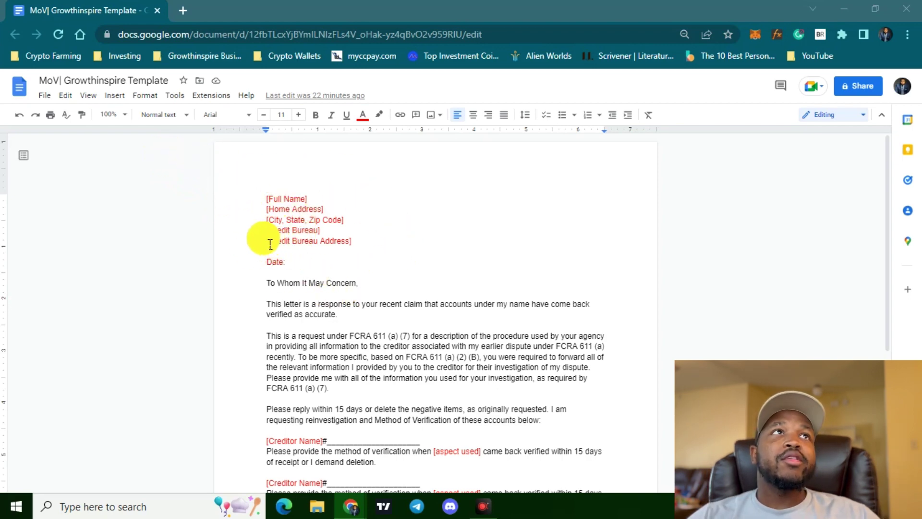
Step: Focus the dispute letter in Chrome and scroll down to review the template
{"action": "left_click", "coordinate": [281, 203]}
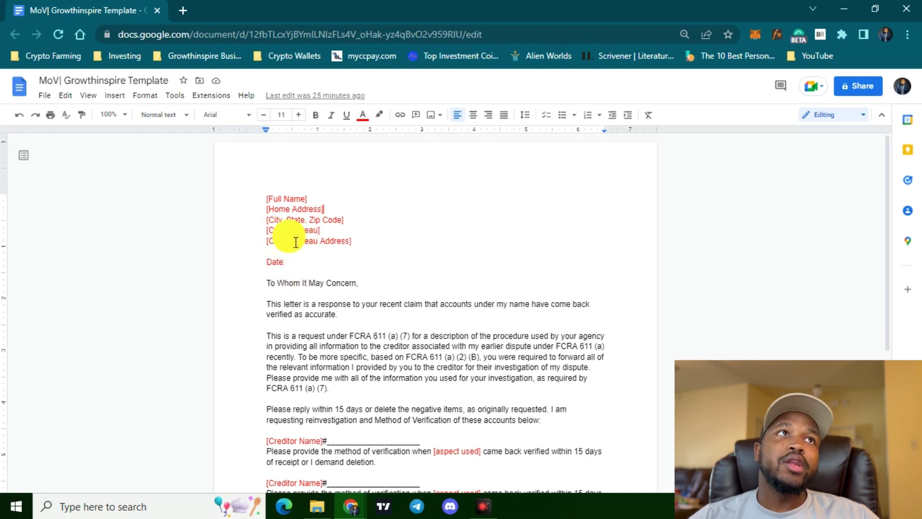
{"action": "scroll", "coordinate": [290, 239], "scroll_direction": "down", "scroll_amount": 3}
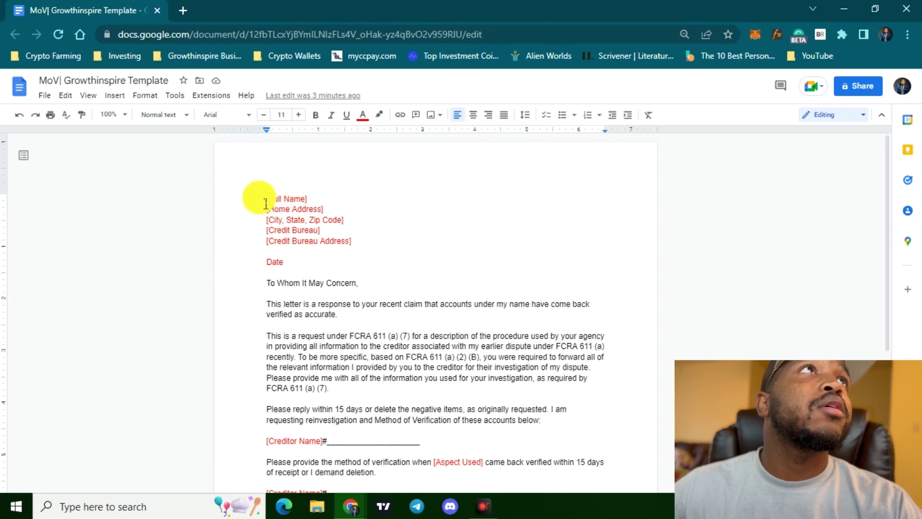
Step: Replace the Full Name, Home Address and City, State, Zip placeholders with the sender's details
{"action": "left_click_drag", "start_coordinate": [264, 203], "coordinate": [318, 200]}
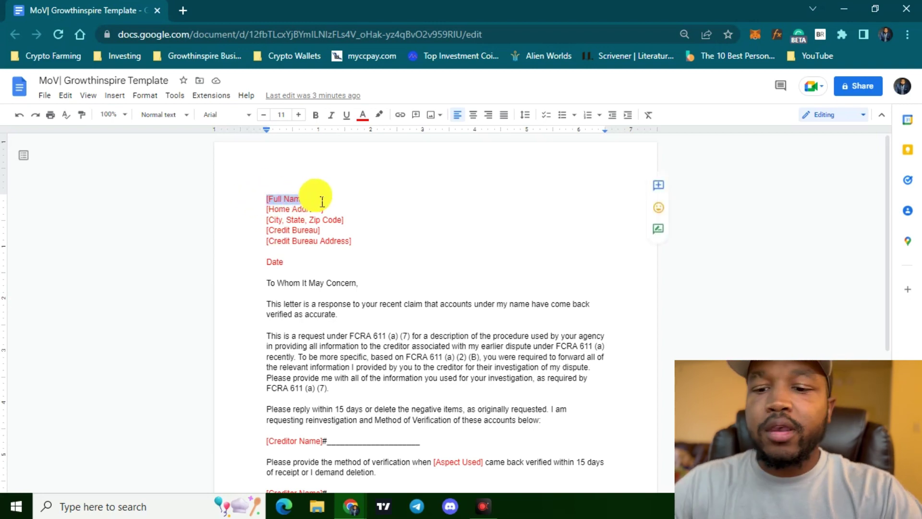
{"action": "type", "text": "Joe Doe"}
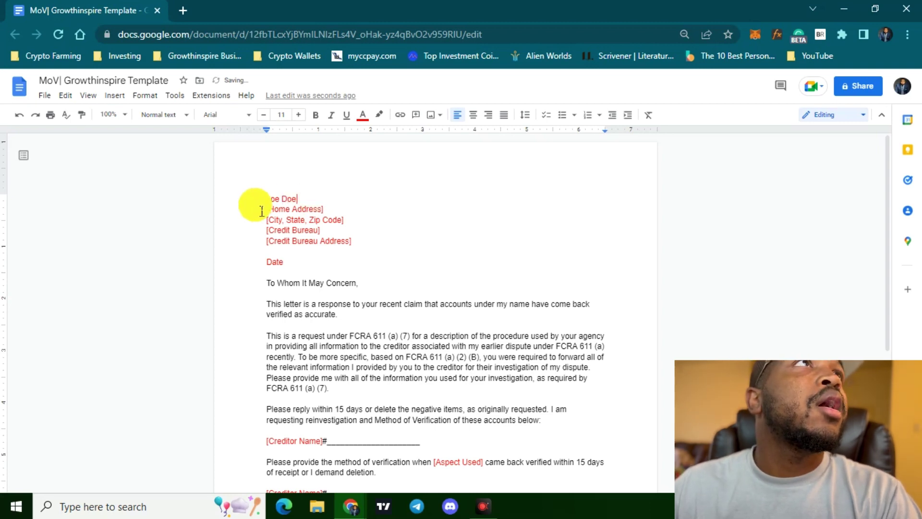
{"action": "left_click_drag", "start_coordinate": [264, 209], "coordinate": [329, 210]}
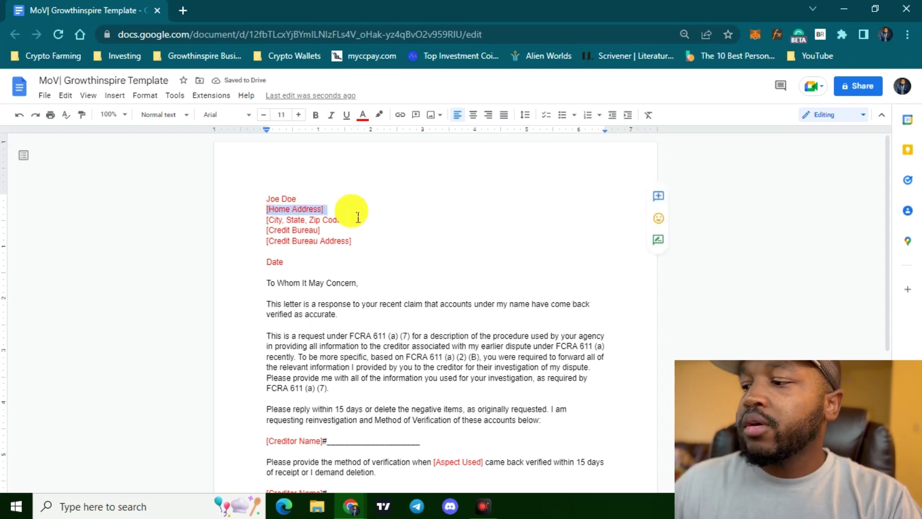
{"action": "type", "text": "13"}
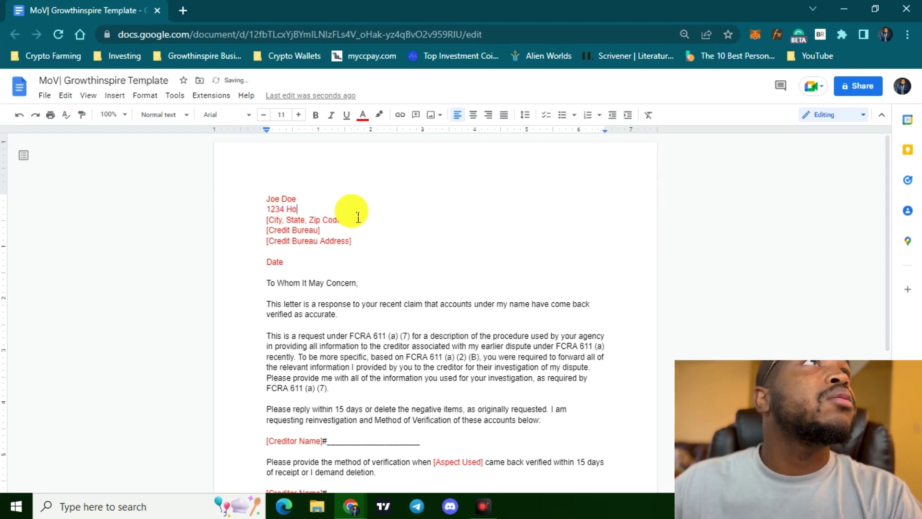
{"action": "type", "text": "34 Home"}
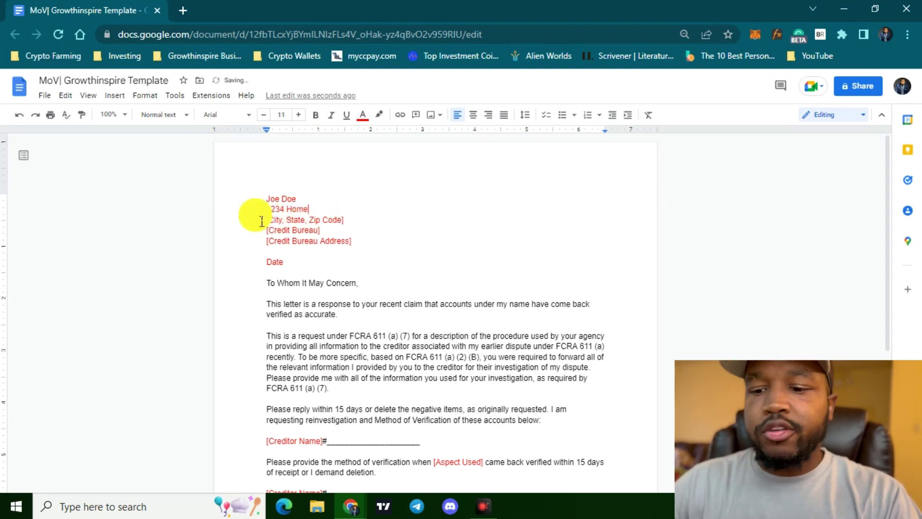
{"action": "type", "text": " St"}
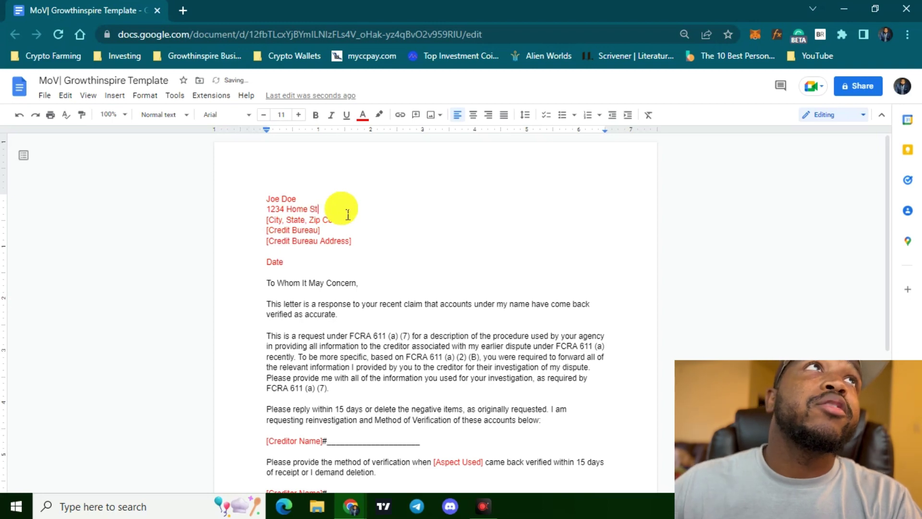
{"action": "left_click_drag", "start_coordinate": [265, 223], "coordinate": [360, 221]}
{"action": "type", "text": "Garland, TX 75043"}
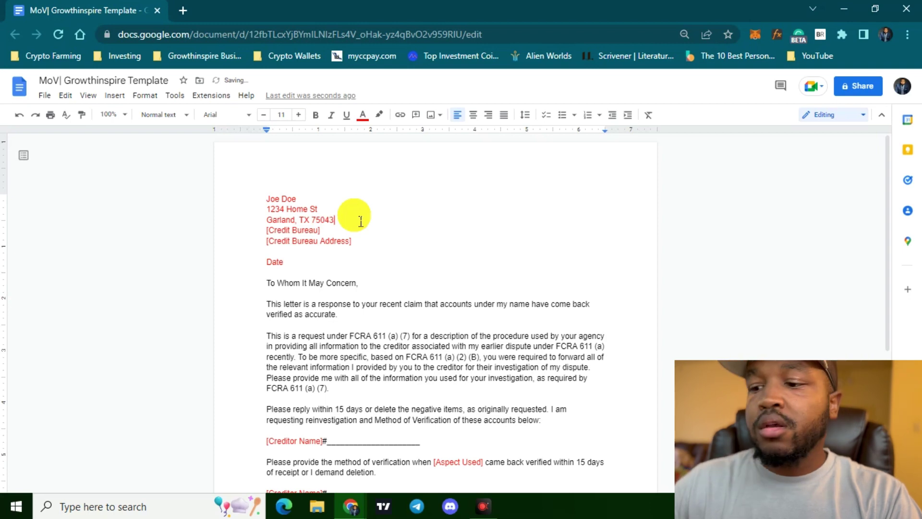
Step: Add a blank line, enter Experian and its mailing address, and date the letter July 13th, 2022
{"action": "key", "text": "Return"}
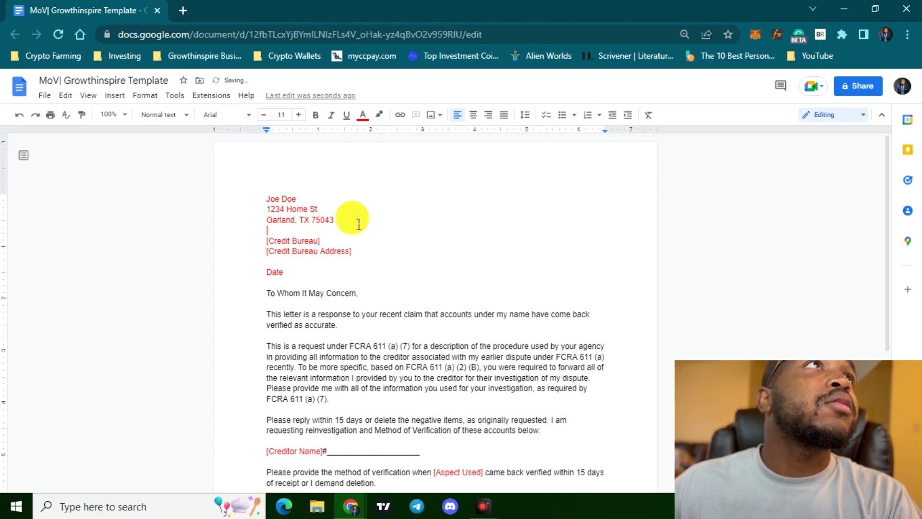
{"action": "triple_click", "coordinate": [305, 243]}
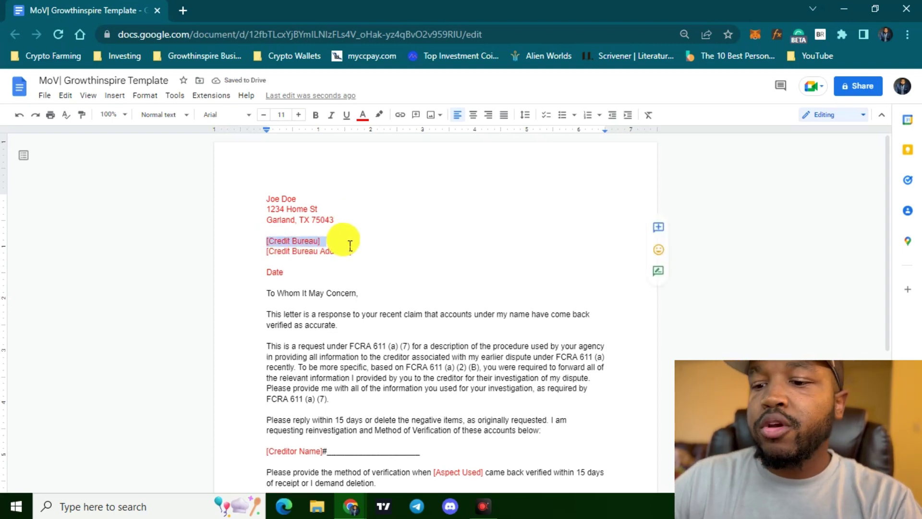
{"action": "type", "text": "Experian"}
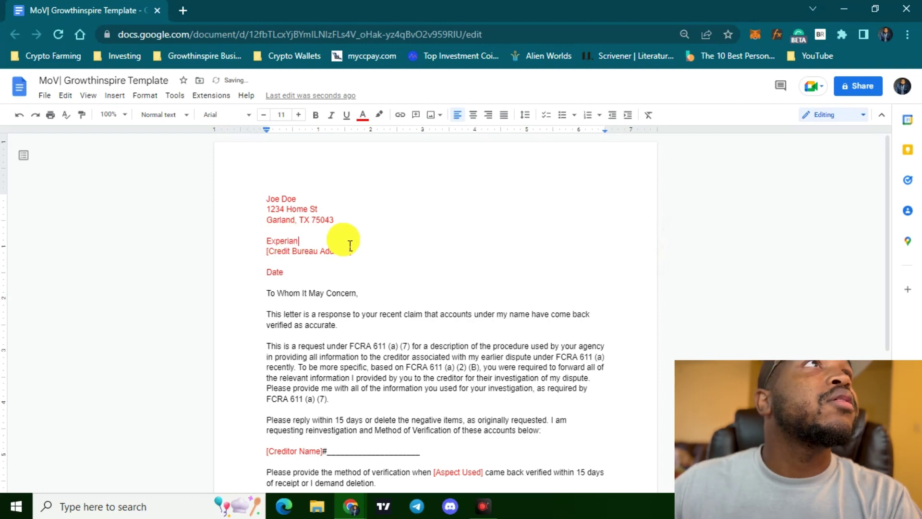
{"action": "left_click_drag", "start_coordinate": [265, 251], "coordinate": [395, 261]}
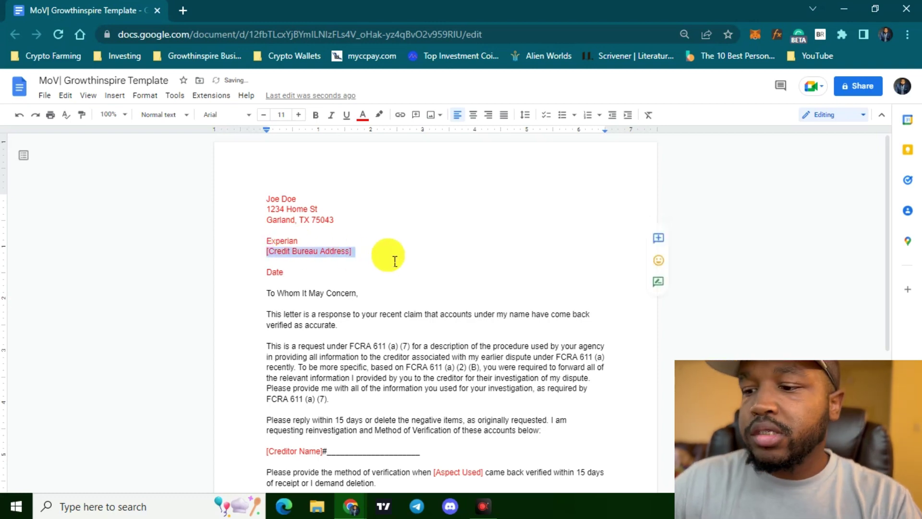
{"action": "type", "text": "PO"}
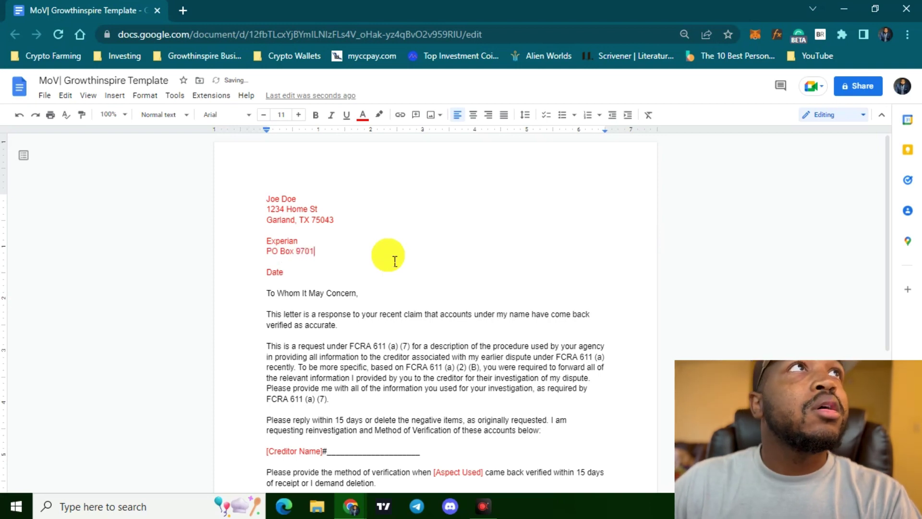
{"action": "type", "text": " Box 9701"}
{"action": "key", "text": "Return"}
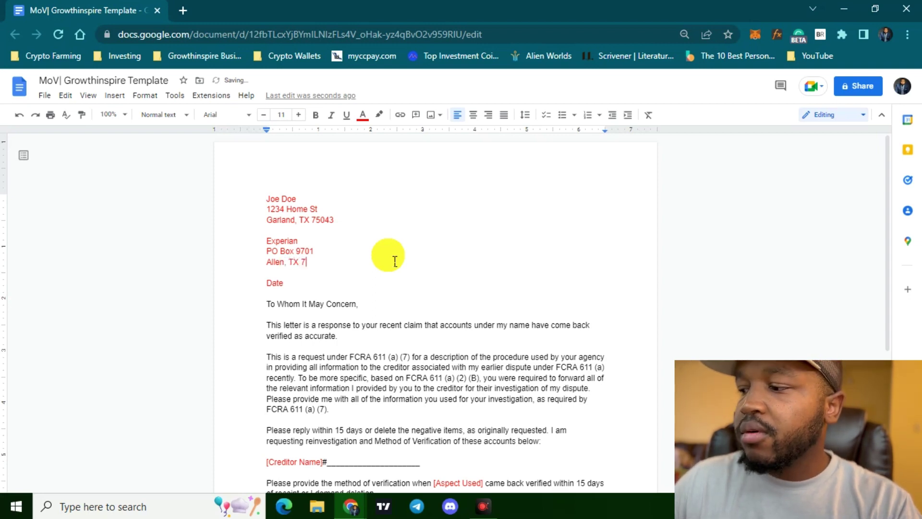
{"action": "left_click", "coordinate": [281, 288]}
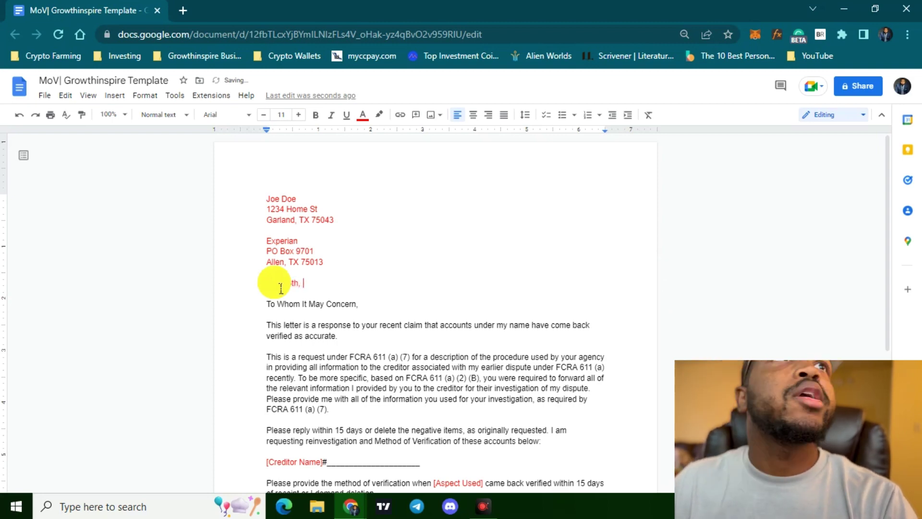
{"action": "scroll", "coordinate": [422, 305], "scroll_direction": "down", "scroll_amount": 4}
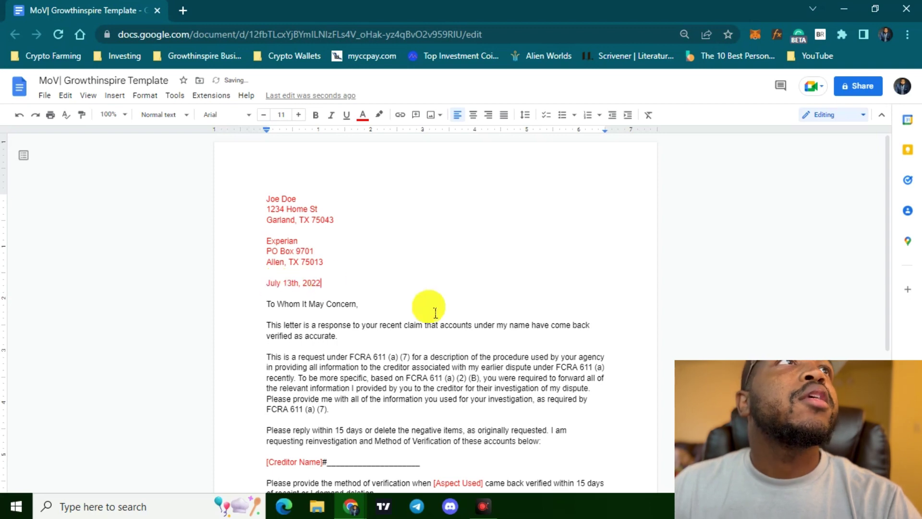
Step: Replace the two Creditor Name placeholders with Credit One and Capital One
{"action": "left_click_drag", "start_coordinate": [271, 267], "coordinate": [328, 265]}
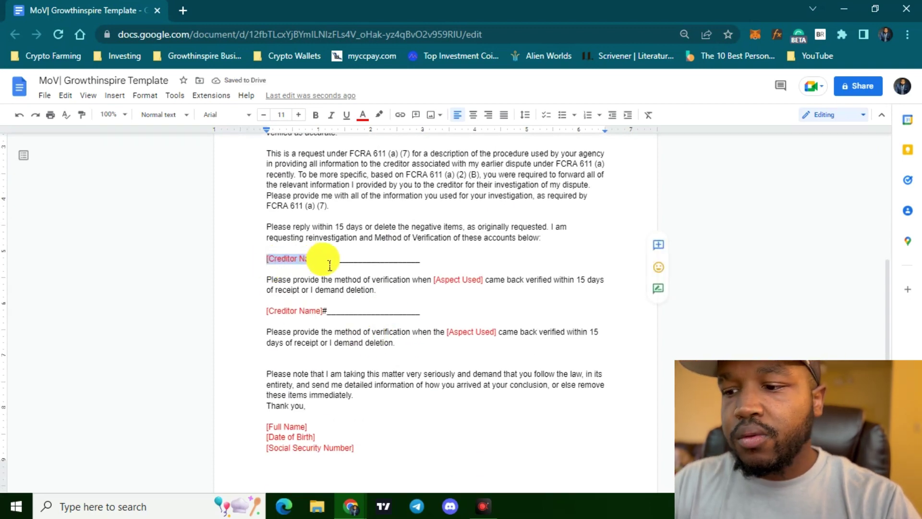
{"action": "type", "text": "Cr"}
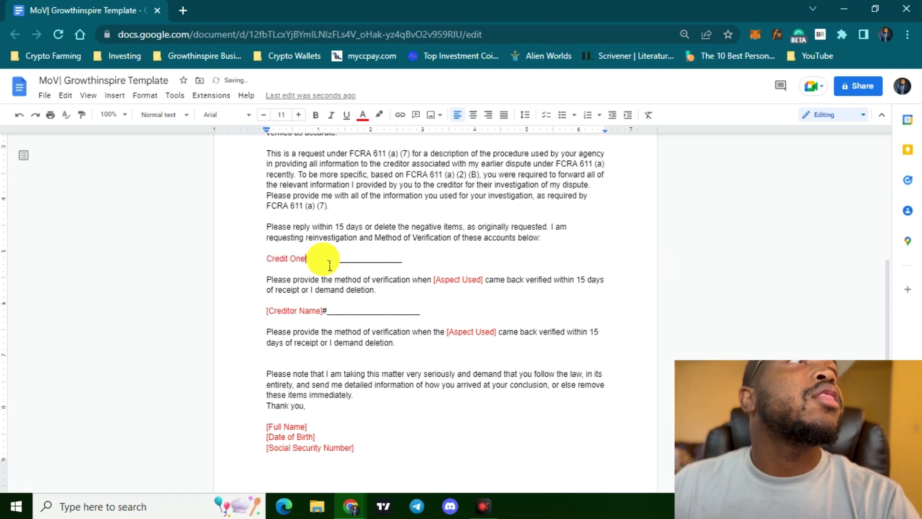
{"action": "left_click_drag", "start_coordinate": [258, 313], "coordinate": [330, 321]}
{"action": "type", "text": "Capital One"}
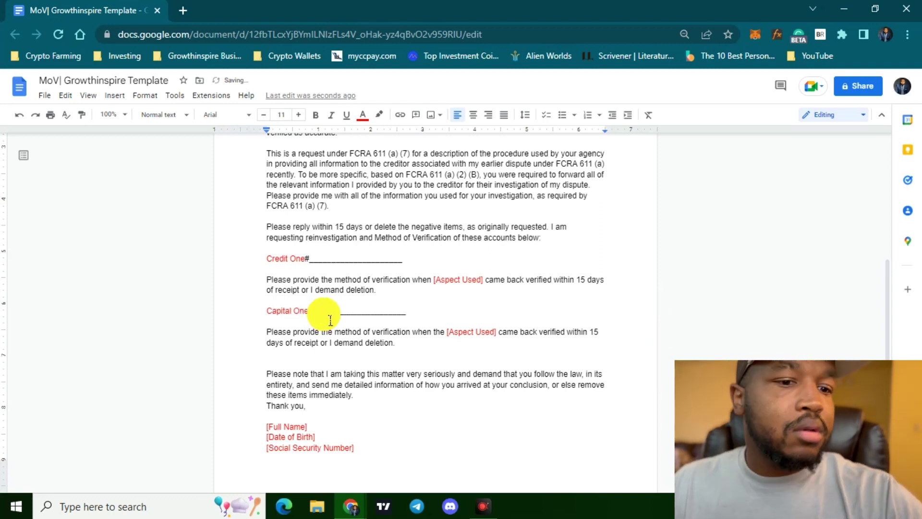
{"action": "left_click", "coordinate": [243, 306]}
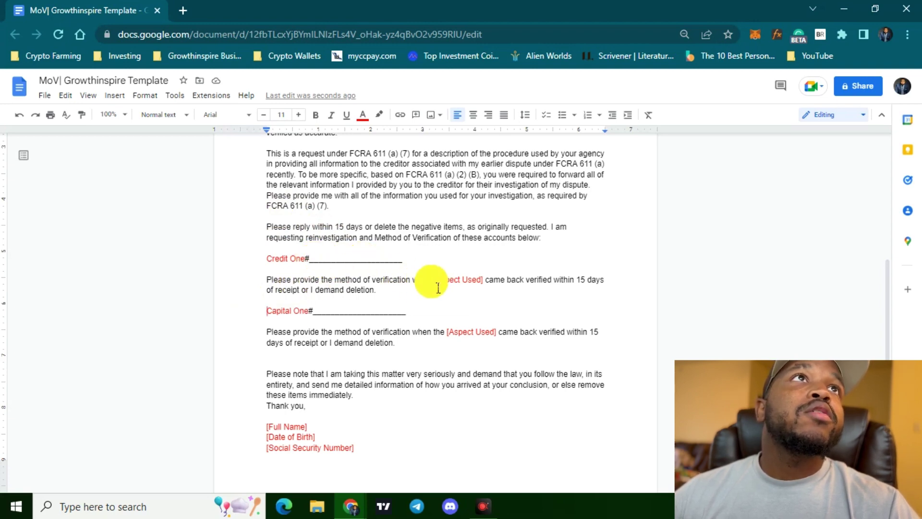
Step: Fill in Balance On Account for Credit One and Payment Status for Capital One
{"action": "left_click_drag", "start_coordinate": [433, 287], "coordinate": [492, 290]}
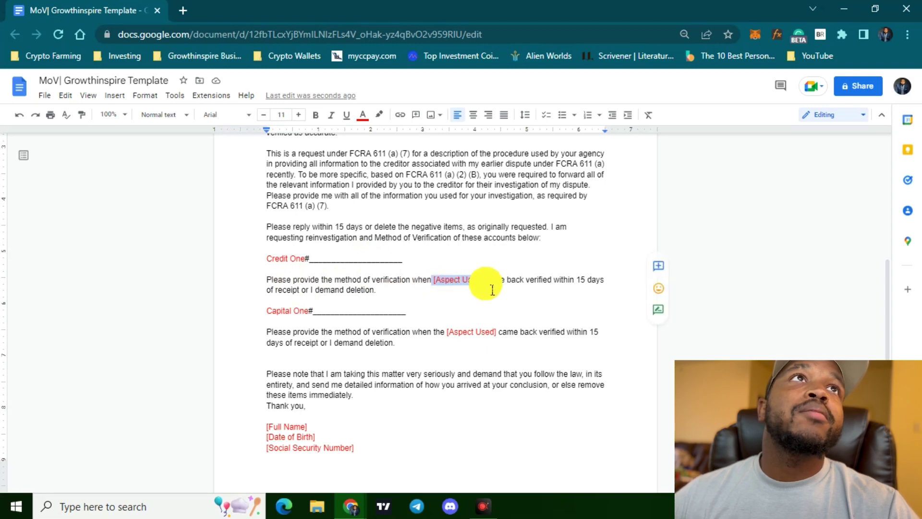
{"action": "type", "text": "Balance"}
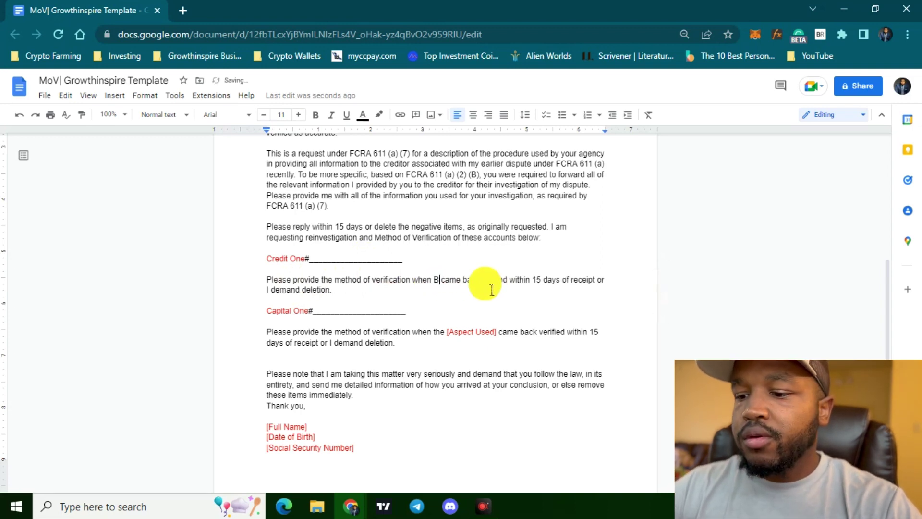
{"action": "type", "text": " Cap"}
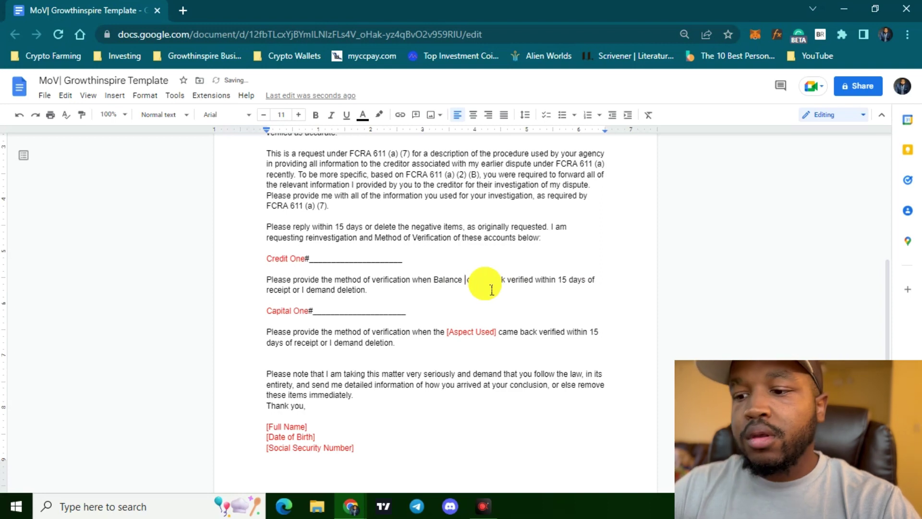
{"action": "type", "text": " Amount"}
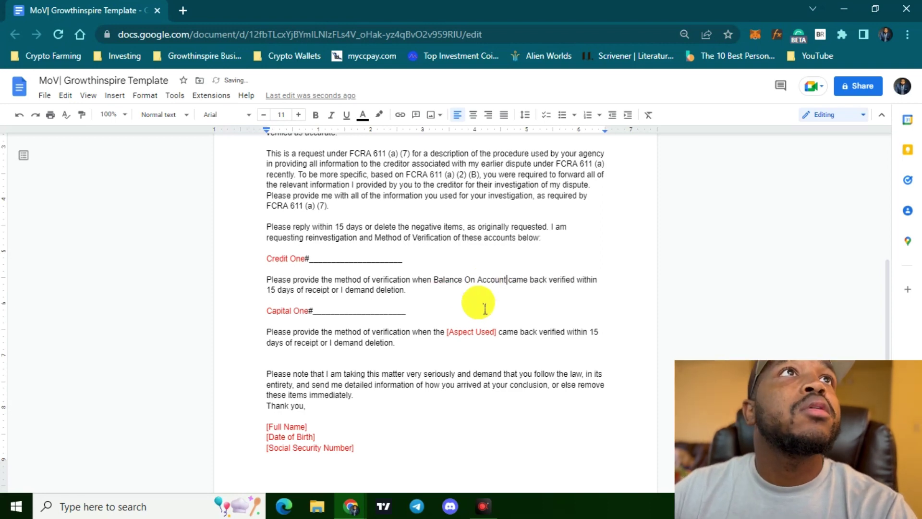
{"action": "left_click_drag", "start_coordinate": [446, 337], "coordinate": [494, 337]}
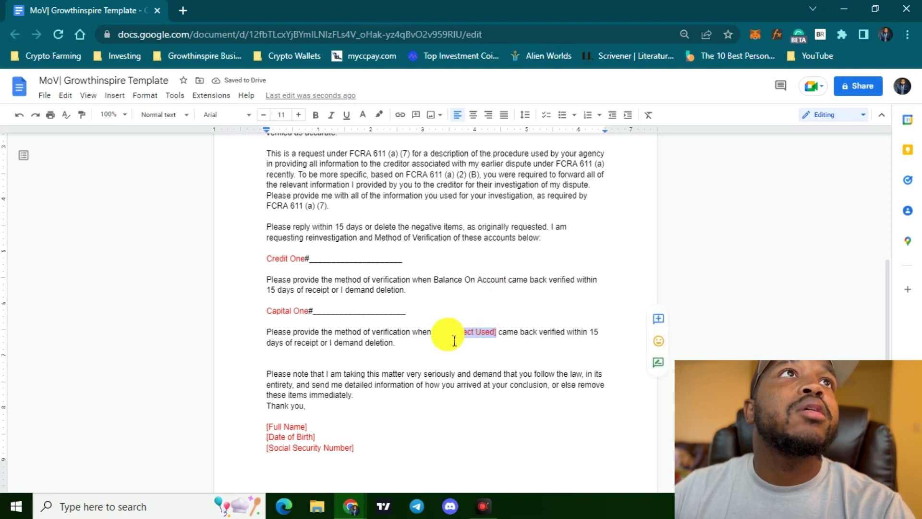
{"action": "key", "text": "BackSpace"}
{"action": "type", "text": "Payment "}
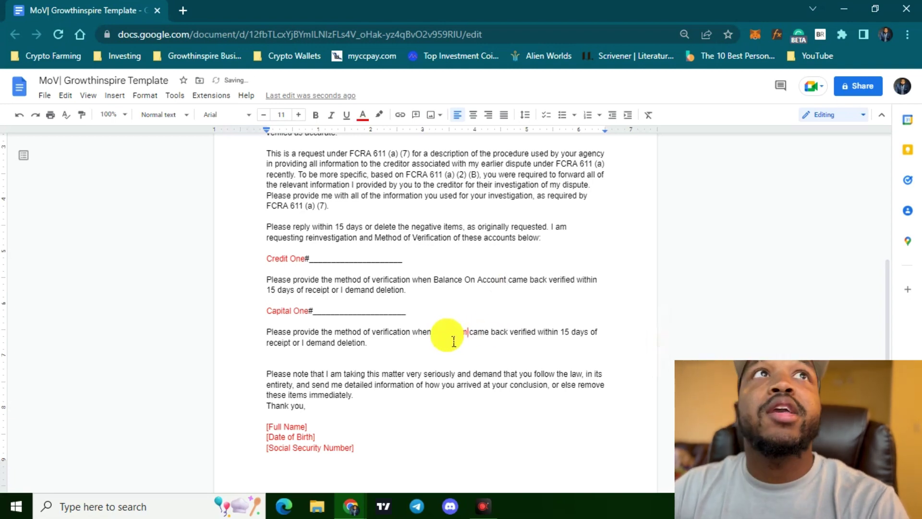
{"action": "type", "text": "Status"}
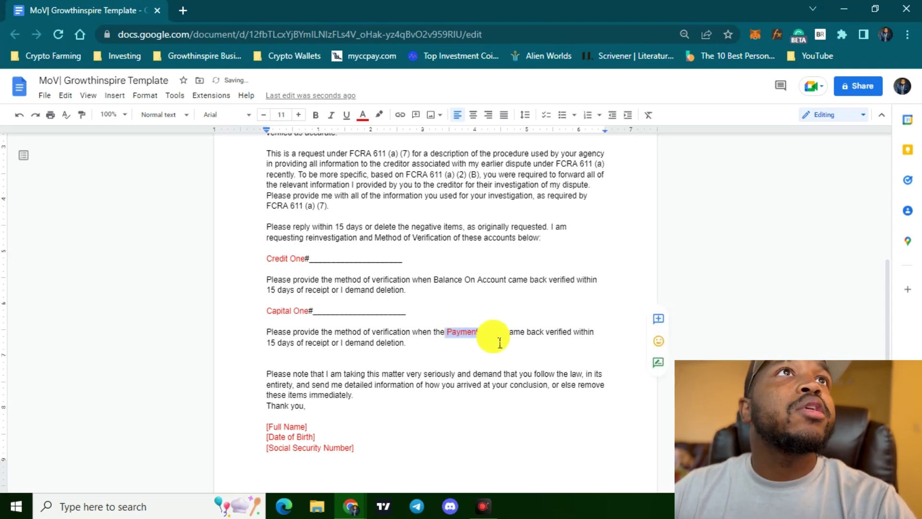
{"action": "left_click_drag", "start_coordinate": [502, 336], "coordinate": [446, 336]}
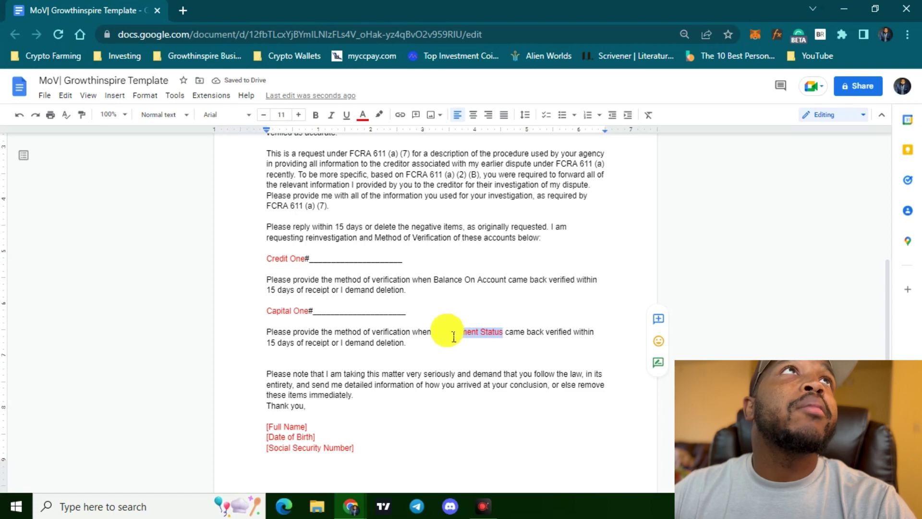
Step: Change Payment Status, Credit One and Capital One from red to black text
{"action": "left_click", "coordinate": [363, 115]}
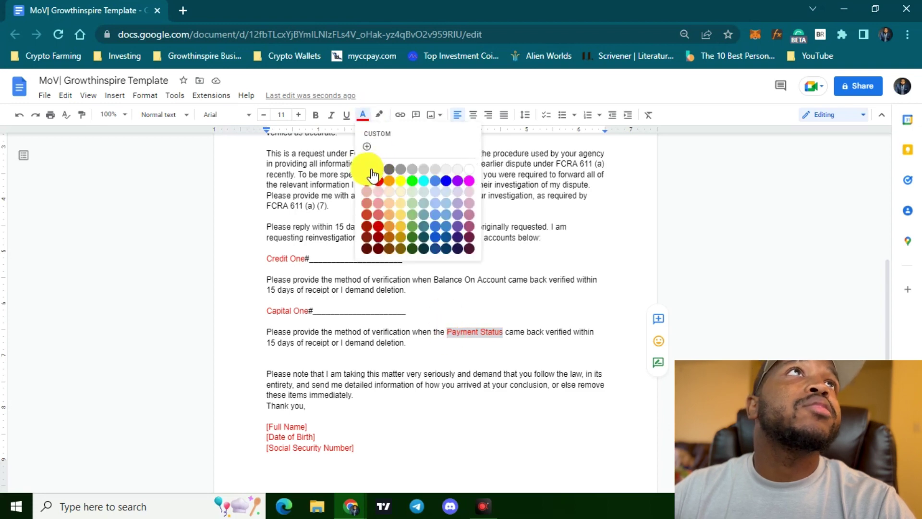
{"action": "left_click", "coordinate": [366, 168]}
{"action": "double_click", "coordinate": [275, 258]}
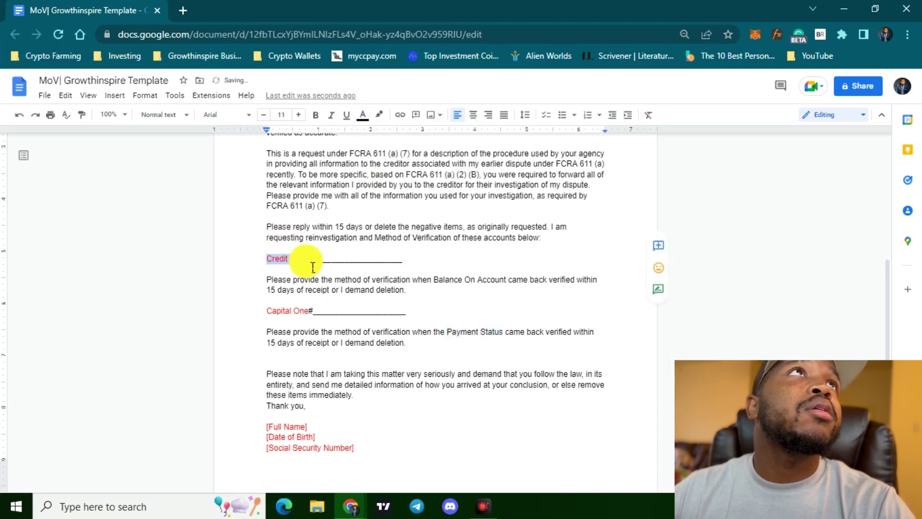
{"action": "left_click", "coordinate": [363, 114]}
{"action": "left_click", "coordinate": [366, 168]}
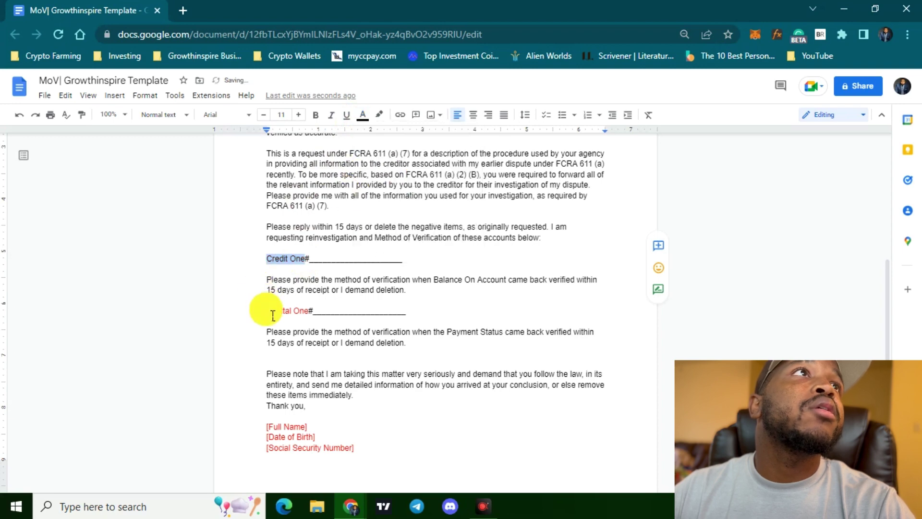
{"action": "left_click_drag", "start_coordinate": [265, 310], "coordinate": [313, 318]}
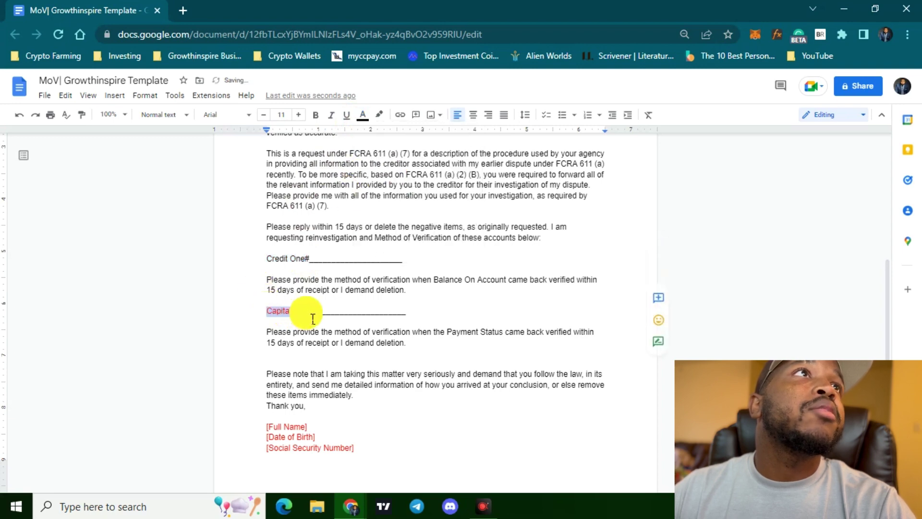
{"action": "left_click", "coordinate": [363, 115]}
{"action": "left_click", "coordinate": [364, 168]}
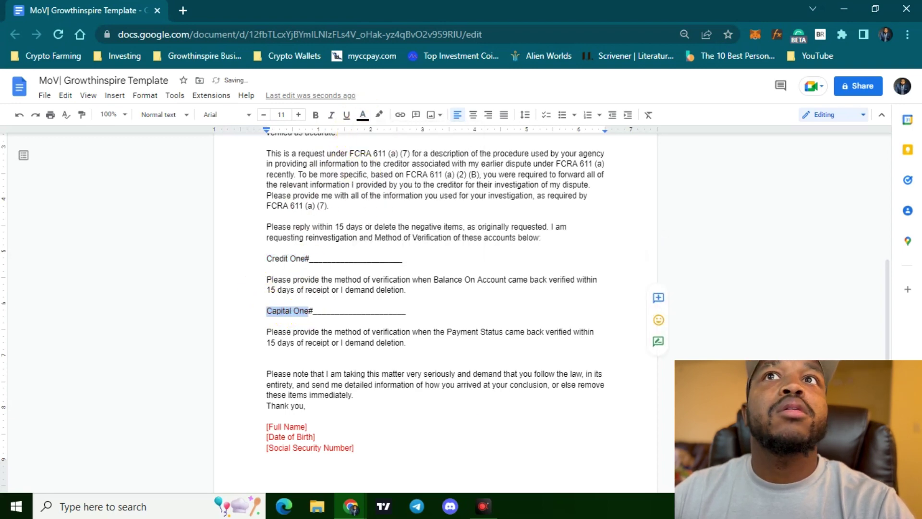
{"action": "scroll", "coordinate": [299, 340], "scroll_direction": "down", "scroll_amount": 1}
{"action": "left_click", "coordinate": [298, 340]}
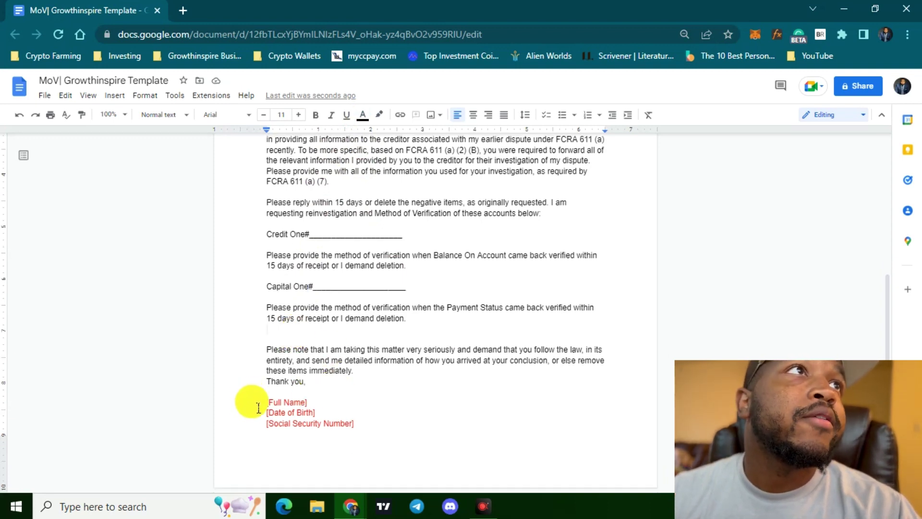
Step: Fill the signature placeholders with the sender's name, date of birth and Social Security number
{"action": "left_click_drag", "start_coordinate": [310, 402], "coordinate": [250, 408]}
{"action": "type", "text": "Joe Doe"}
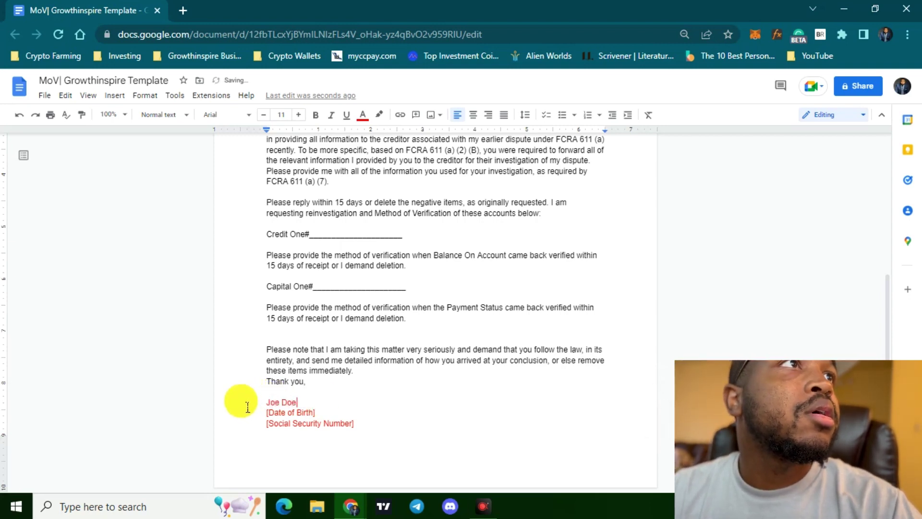
{"action": "left_click_drag", "start_coordinate": [251, 411], "coordinate": [363, 419]}
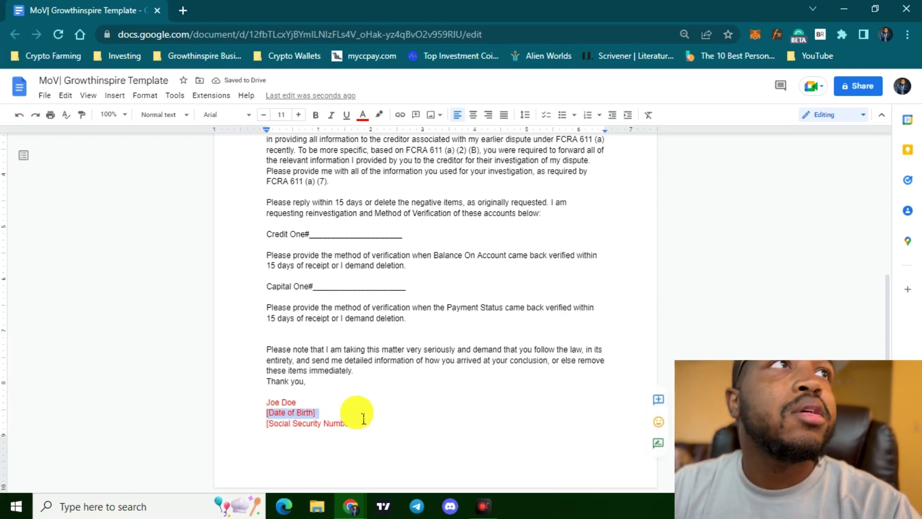
{"action": "type", "text": "January"}
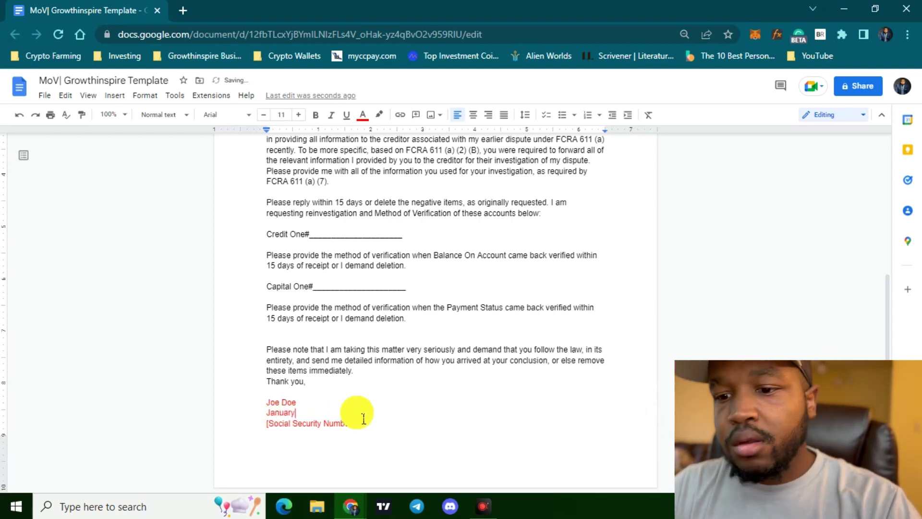
{"action": "type", "text": " 1st, 2022"}
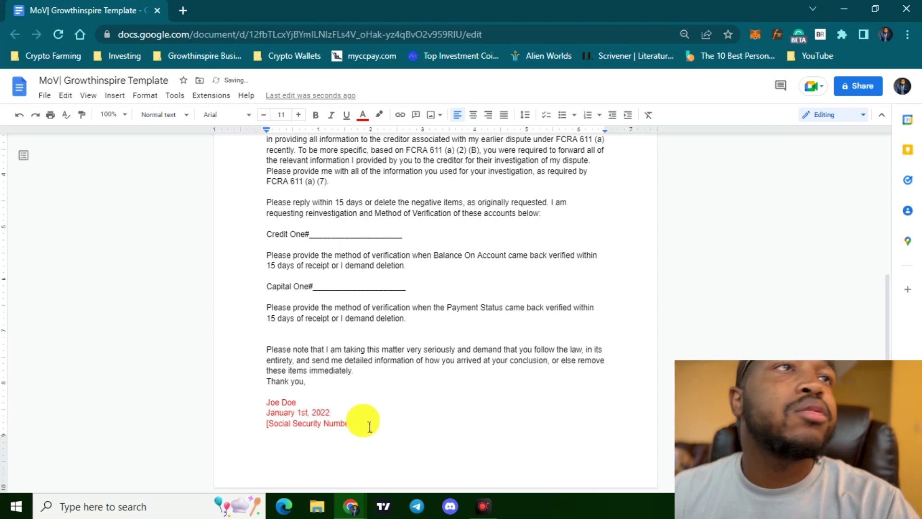
{"action": "left_click_drag", "start_coordinate": [360, 423], "coordinate": [237, 427]}
{"action": "type", "text": "123-"}
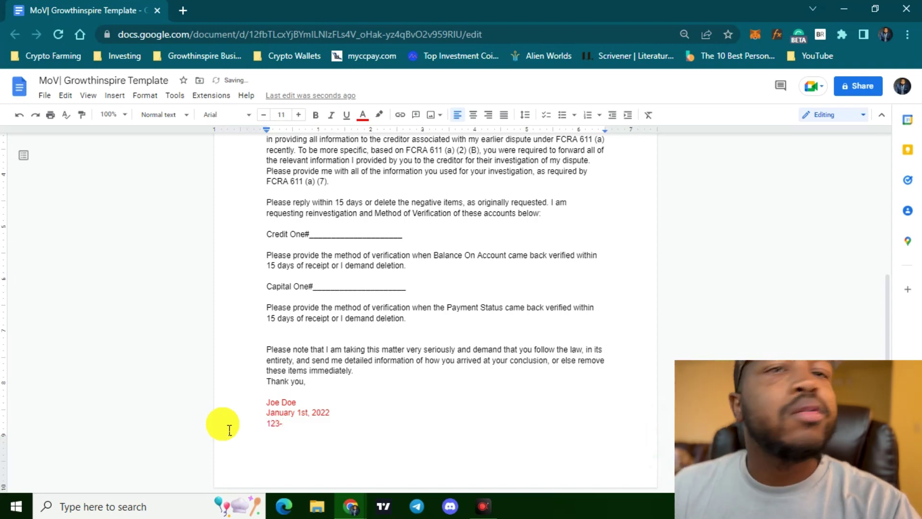
{"action": "type", "text": "45"}
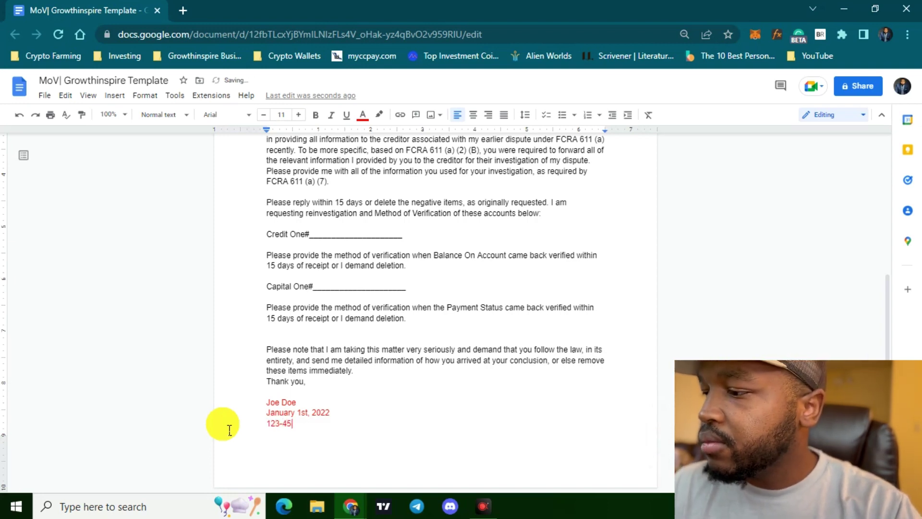
{"action": "type", "text": "-"}
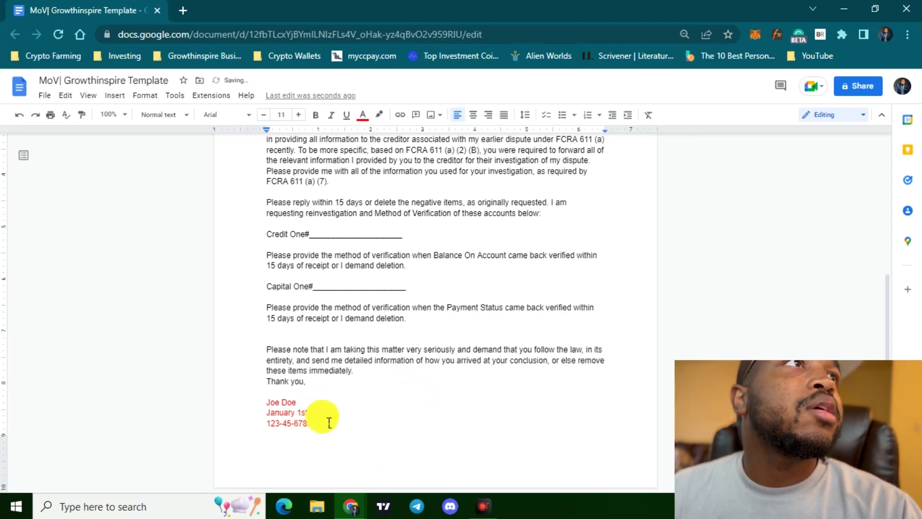
{"action": "left_click_drag", "start_coordinate": [312, 429], "coordinate": [257, 401]}
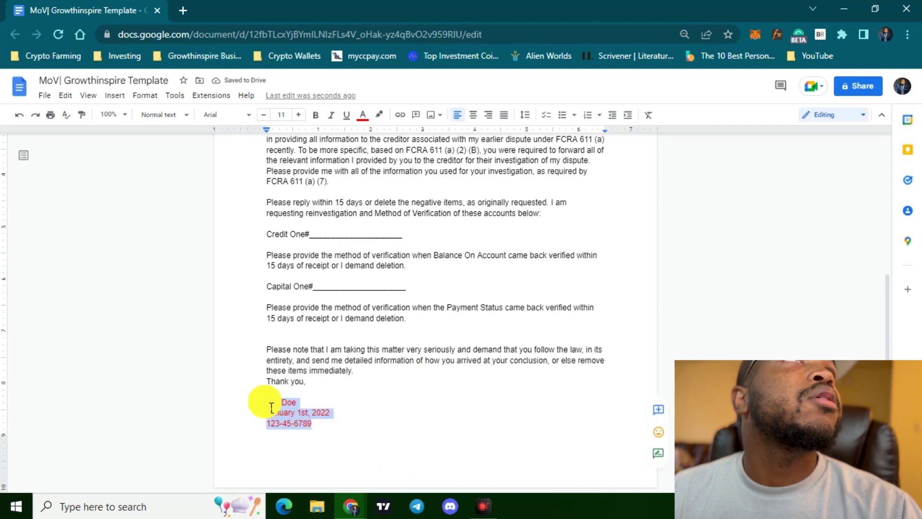
Step: Make the signature block, sender and Experian addresses, and date line black
{"action": "left_click", "coordinate": [362, 117]}
{"action": "left_click", "coordinate": [367, 169]}
{"action": "scroll", "coordinate": [355, 298], "scroll_direction": "up", "scroll_amount": 5}
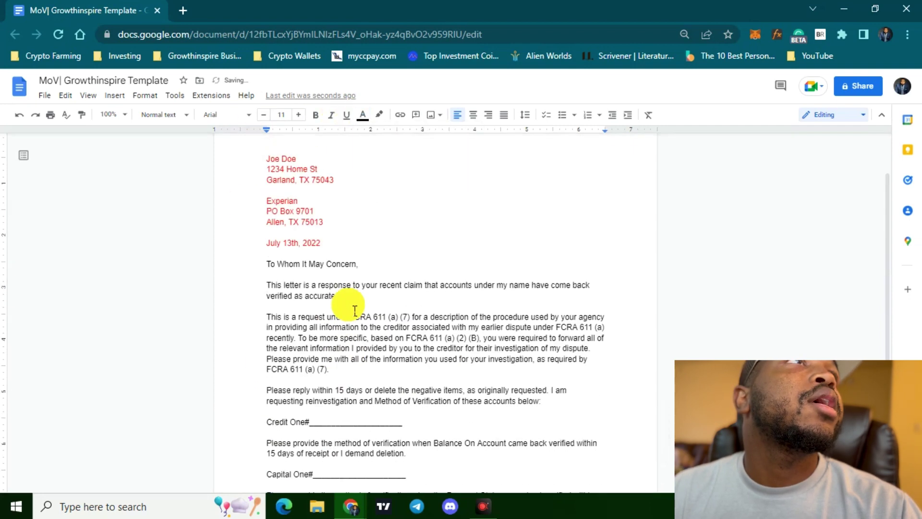
{"action": "left_click_drag", "start_coordinate": [328, 287], "coordinate": [257, 204]}
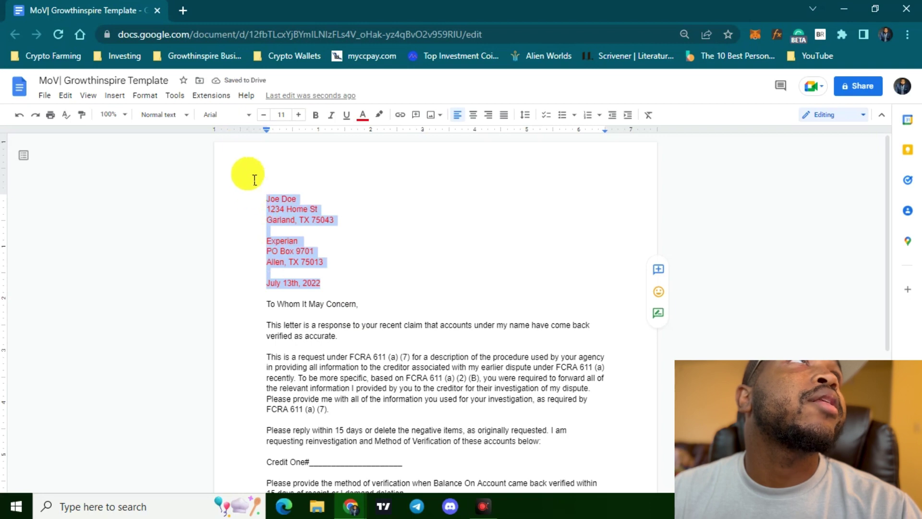
{"action": "left_click", "coordinate": [363, 116]}
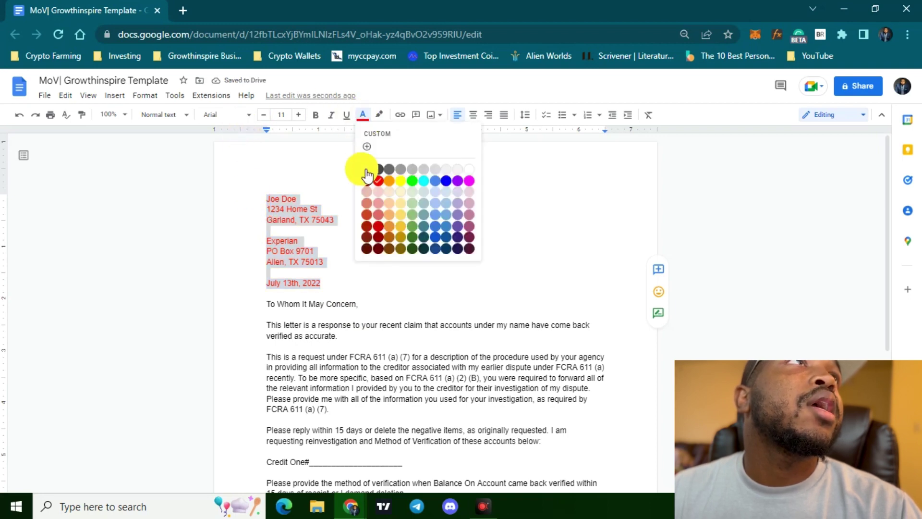
{"action": "left_click", "coordinate": [365, 170]}
{"action": "left_click", "coordinate": [262, 247]}
{"action": "scroll", "coordinate": [262, 247], "scroll_direction": "down", "scroll_amount": 6}
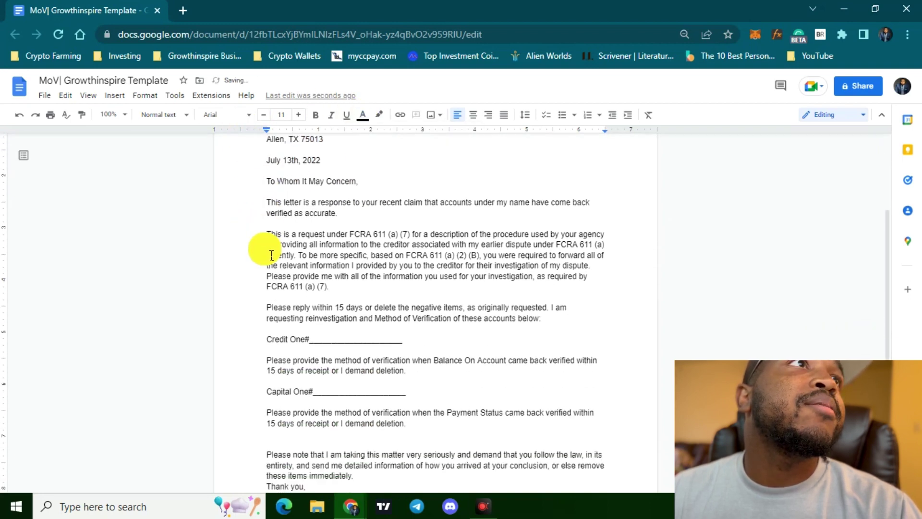
{"action": "scroll", "coordinate": [290, 294], "scroll_direction": "up", "scroll_amount": 6}
{"action": "scroll", "coordinate": [290, 295], "scroll_direction": "up", "scroll_amount": 1}
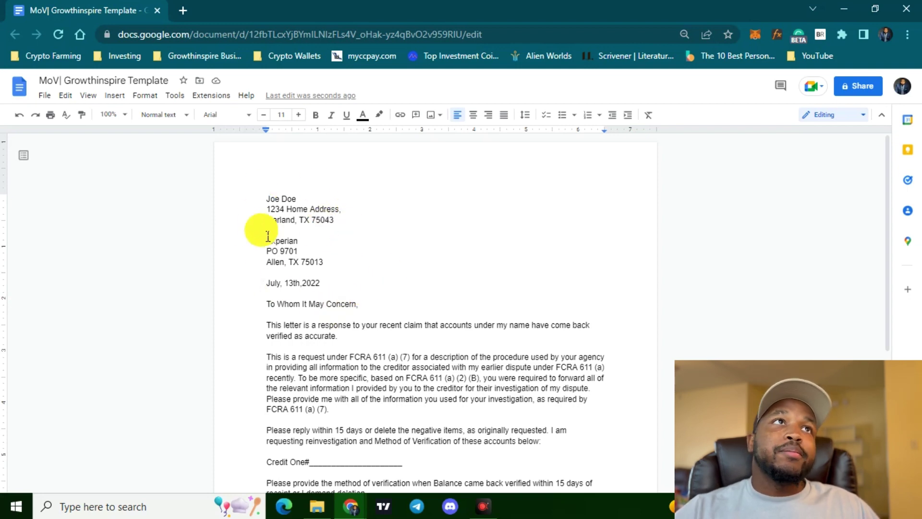
{"action": "scroll", "coordinate": [344, 325], "scroll_direction": "down", "scroll_amount": 5}
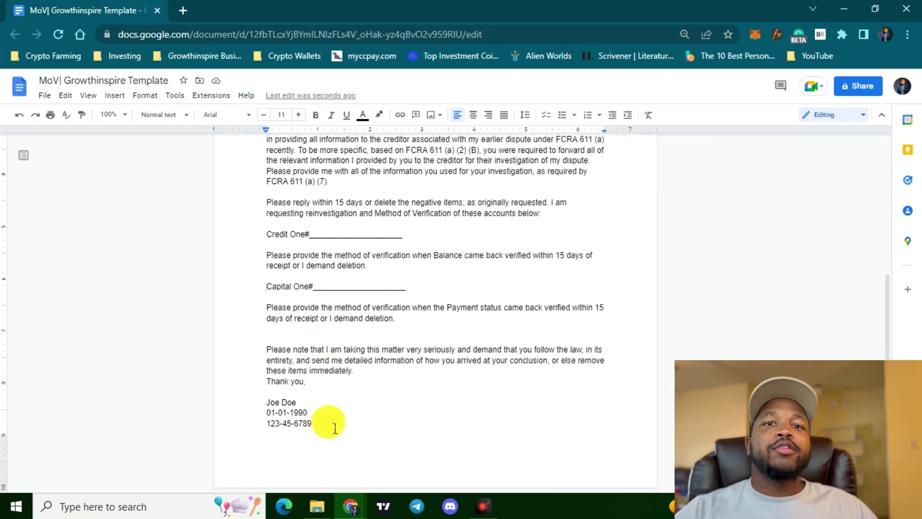
{"action": "scroll", "coordinate": [350, 444], "scroll_direction": "up", "scroll_amount": 5}
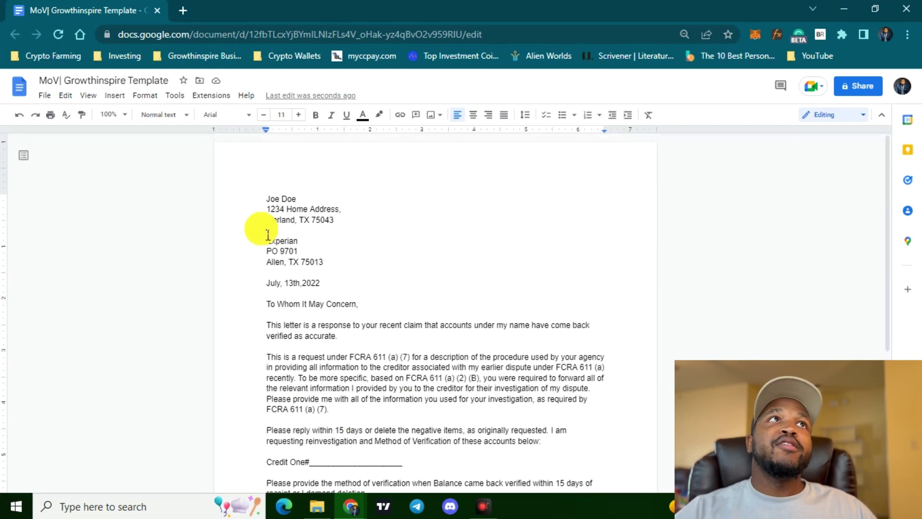